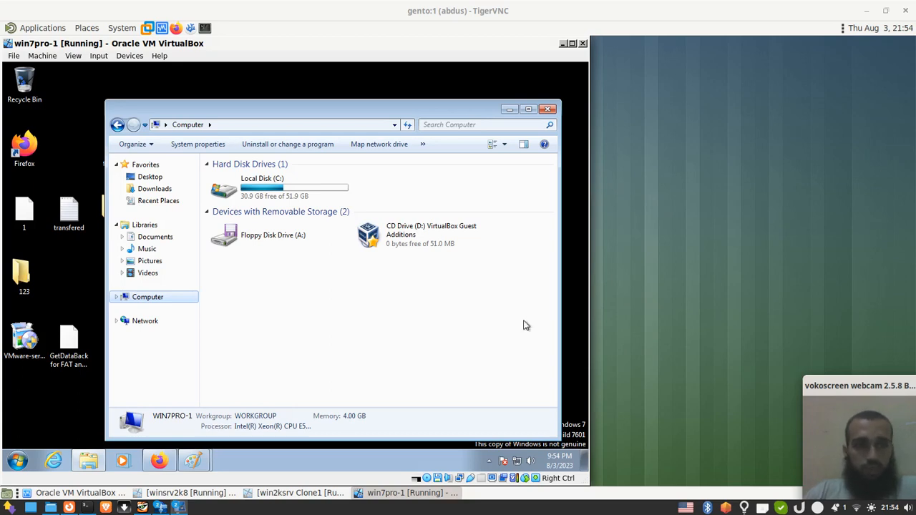
Step: Load linuxmint-21-cinnamon-64bit.iso from /home/data/OS-ISO into the win7pro-1 virtual optical drive
{"action": "left_click", "coordinate": [437, 478]}
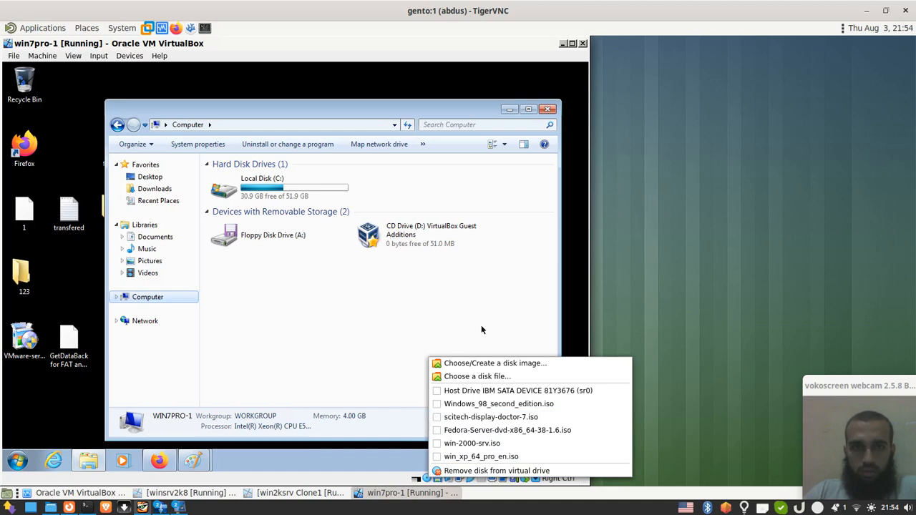
{"action": "left_click", "coordinate": [469, 376]}
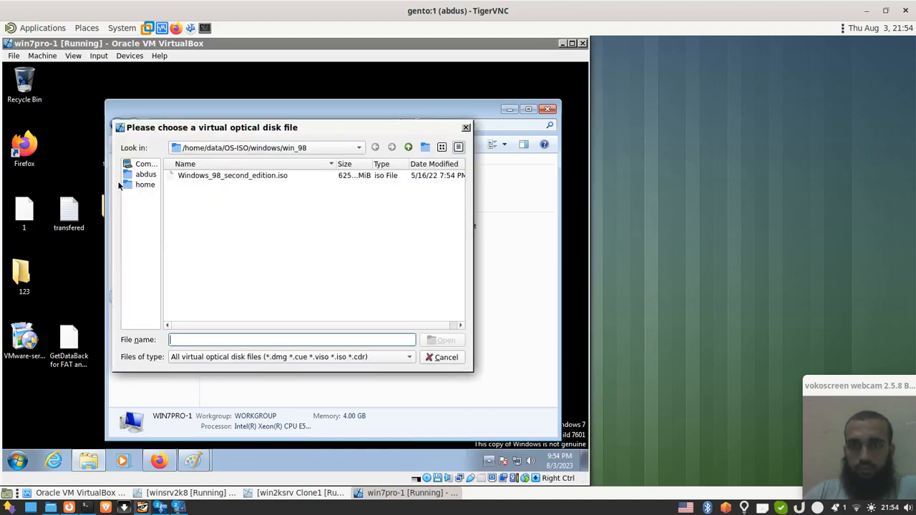
{"action": "left_click", "coordinate": [147, 185]}
{"action": "double_click", "coordinate": [184, 198]}
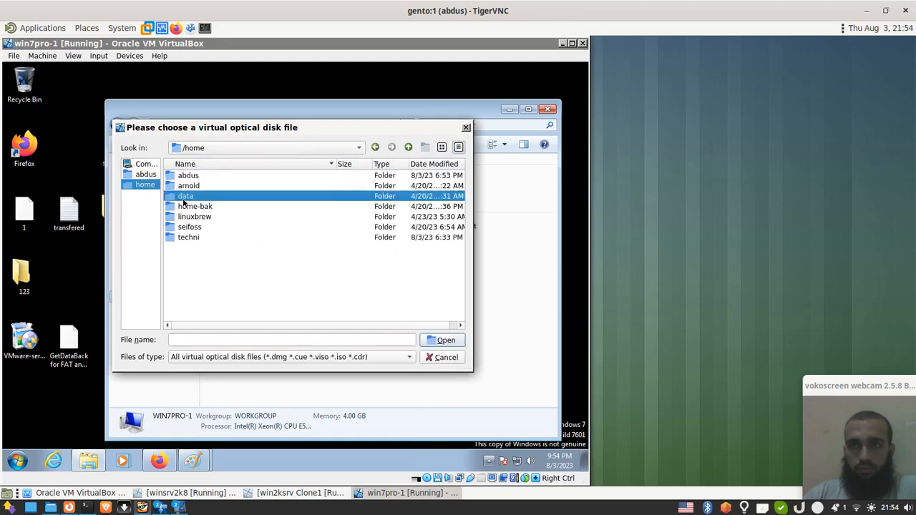
{"action": "double_click", "coordinate": [200, 227]}
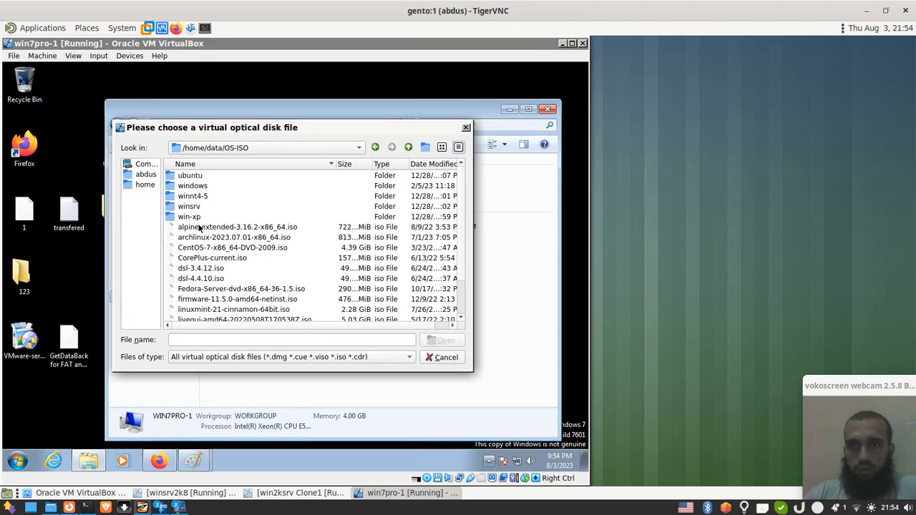
{"action": "scroll", "coordinate": [250, 216], "scroll_direction": "down", "scroll_amount": 2}
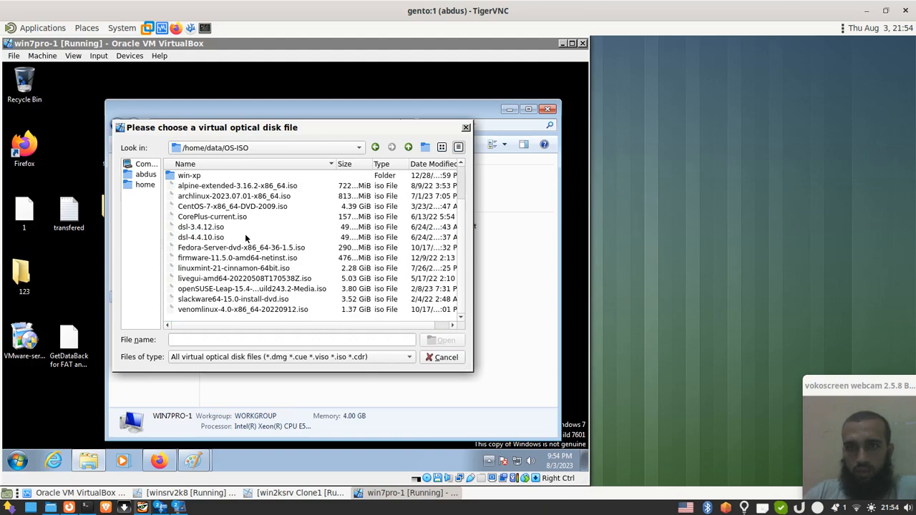
{"action": "double_click", "coordinate": [233, 273]}
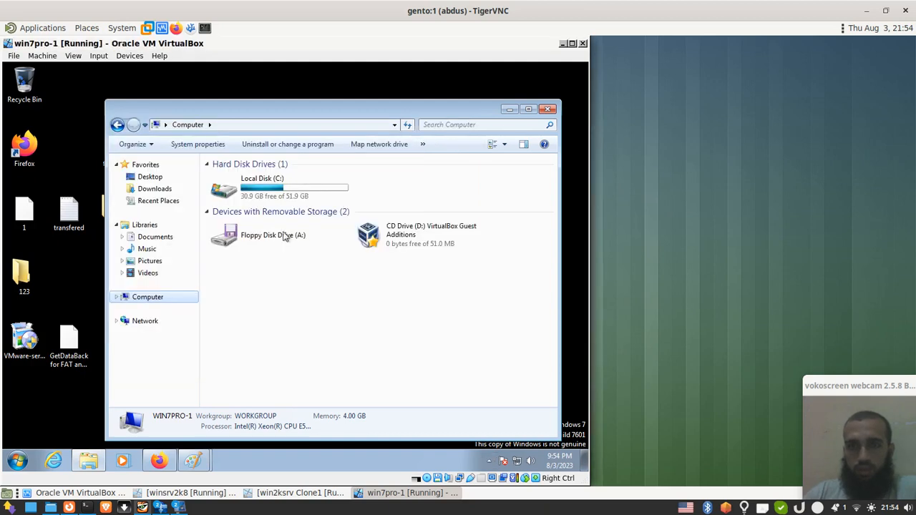
{"action": "right_click", "coordinate": [409, 242]}
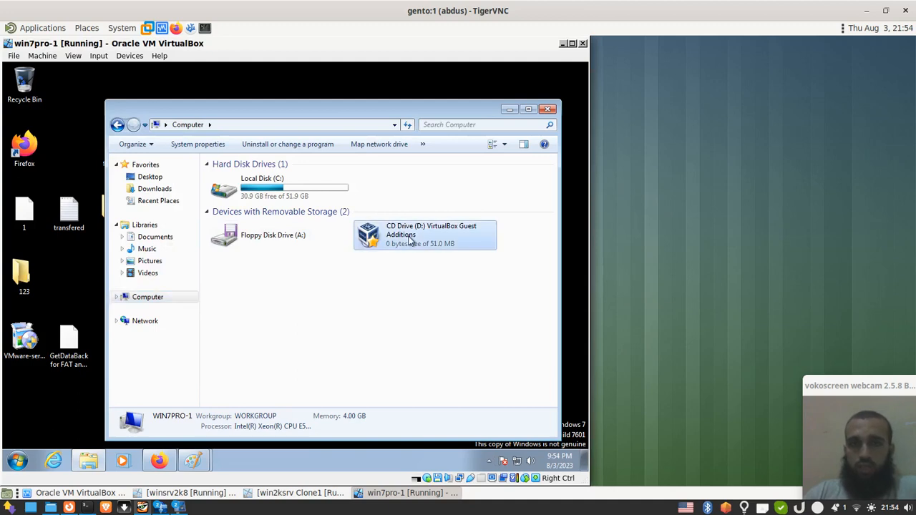
{"action": "left_click", "coordinate": [372, 305]}
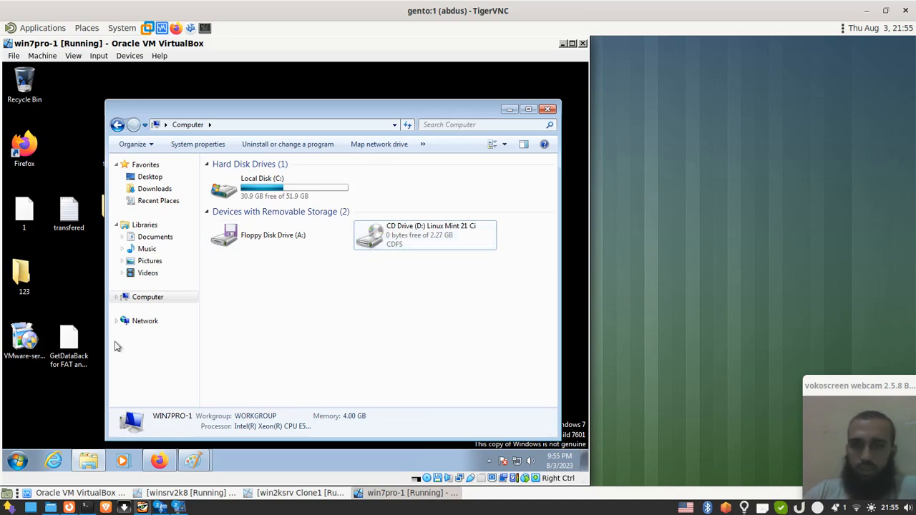
Step: Restart the Windows 7 guest and boot it from the CD-ROM into the Linux Mint live session
{"action": "left_click", "coordinate": [16, 466]}
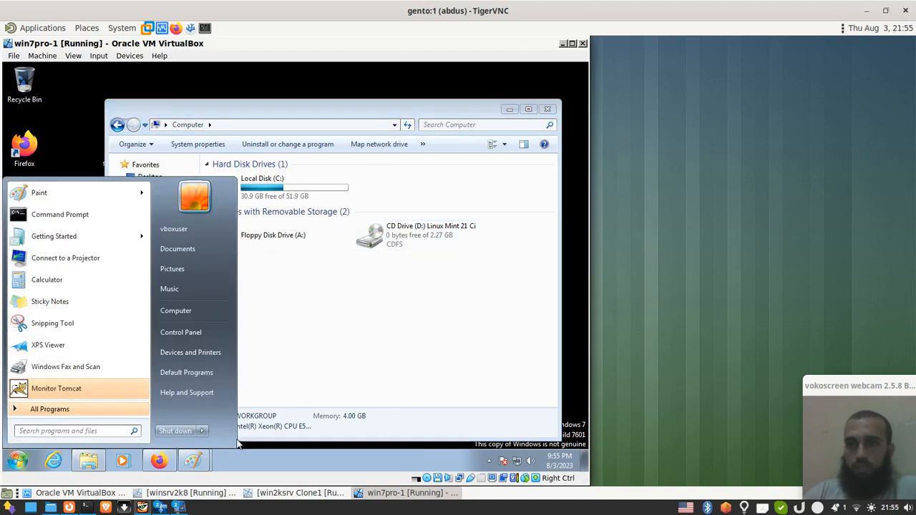
{"action": "mouse_move", "coordinate": [206, 432]}
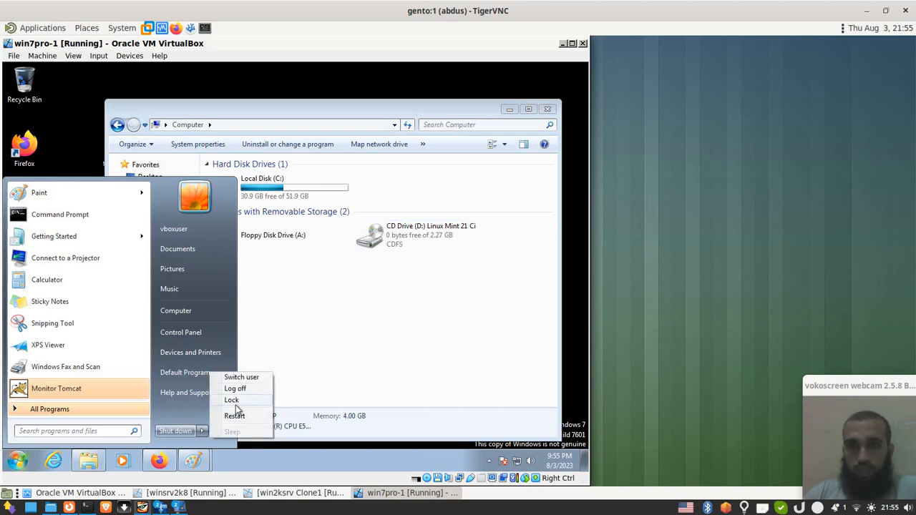
{"action": "left_click", "coordinate": [236, 415]}
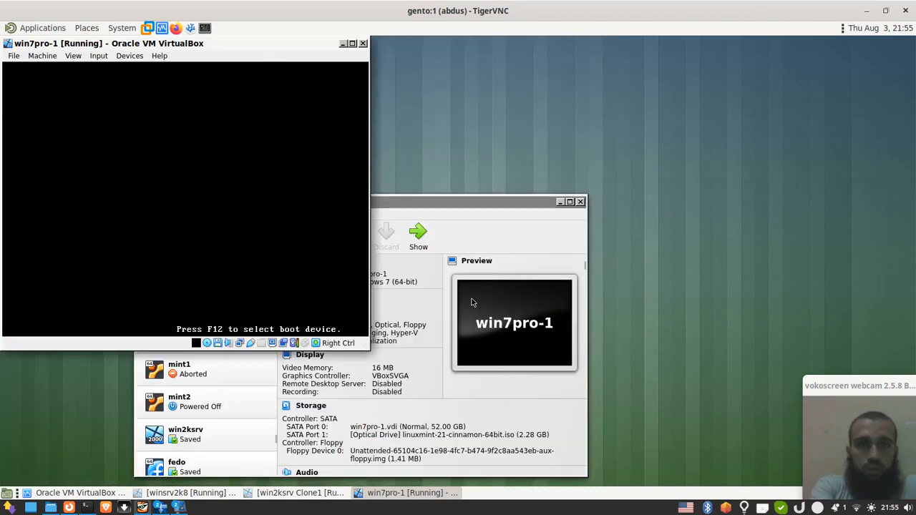
{"action": "key", "text": "F12"}
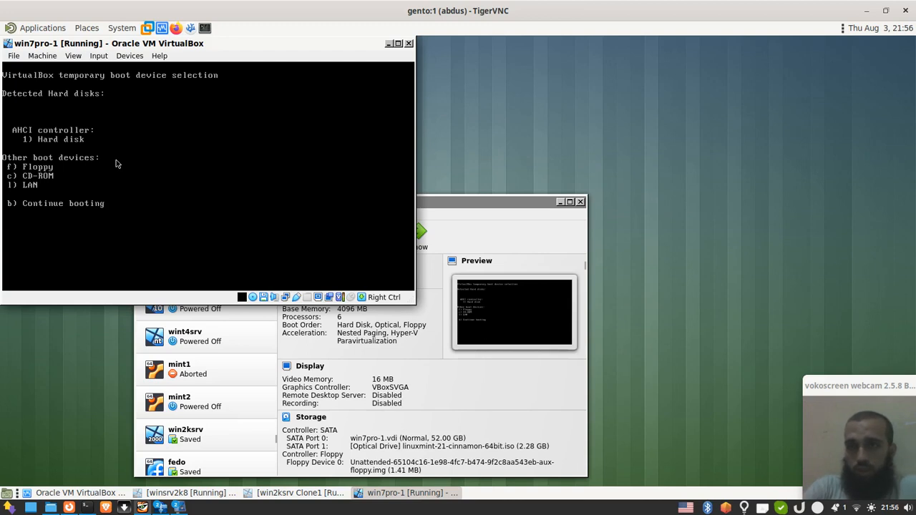
{"action": "key", "text": "c"}
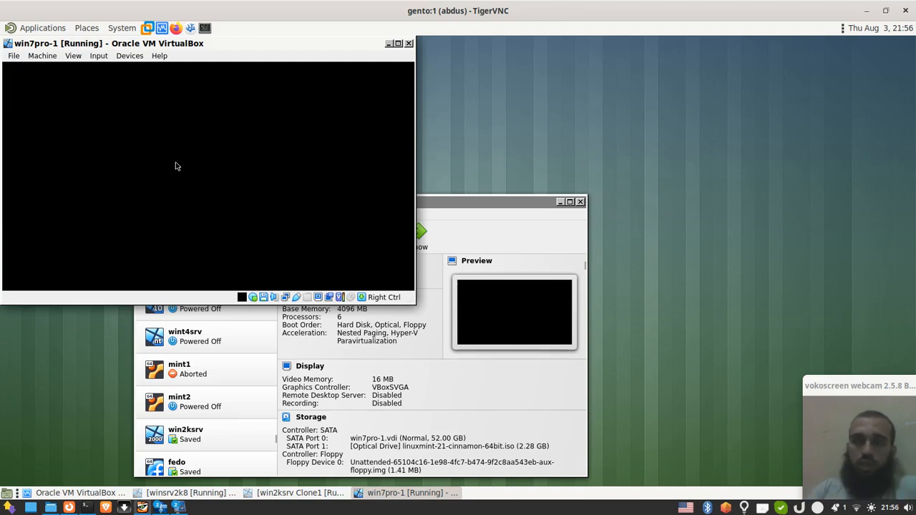
{"action": "key", "text": "Return"}
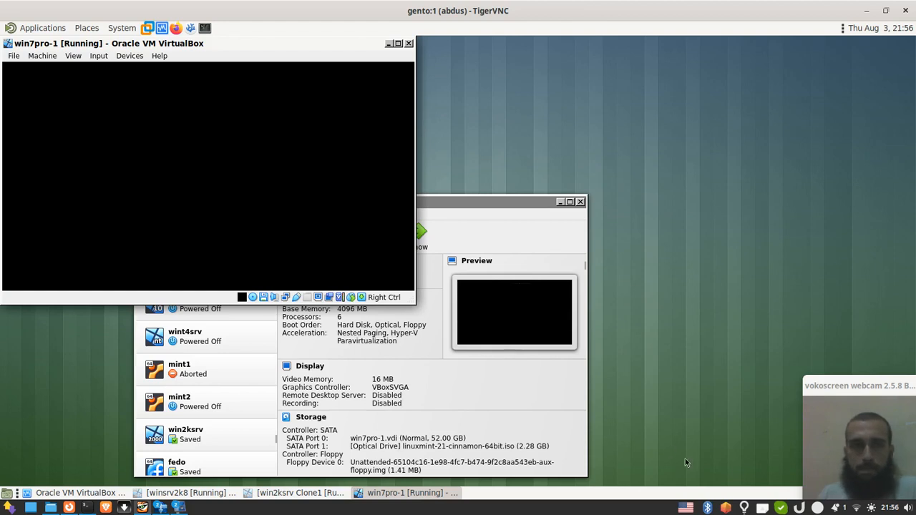
{"action": "right_click", "coordinate": [817, 508]}
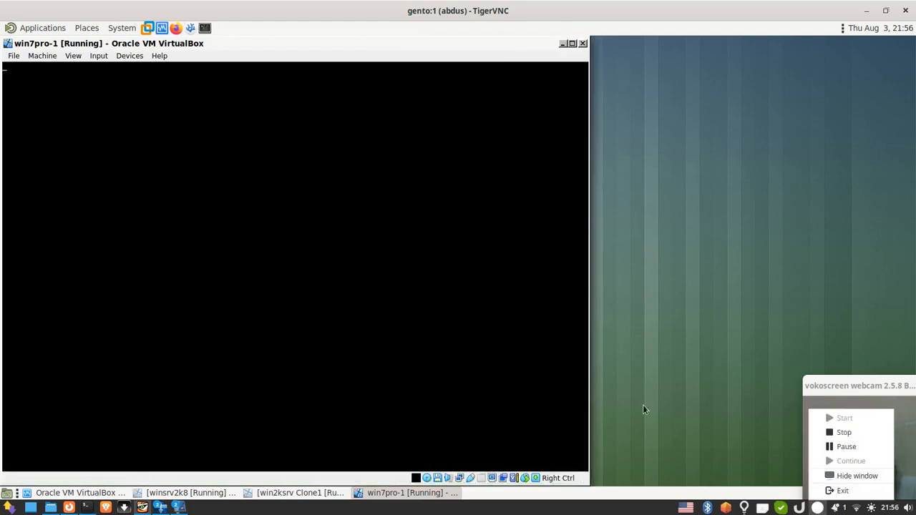
{"action": "left_click", "coordinate": [838, 447]}
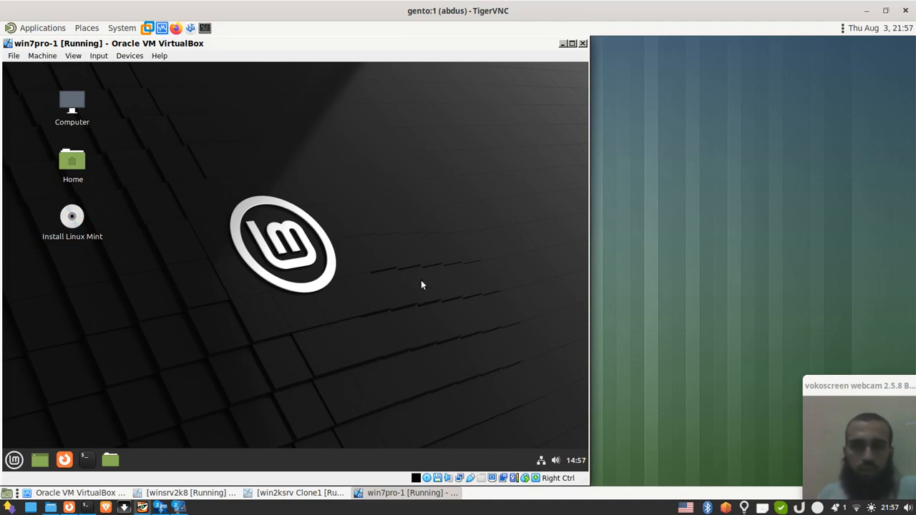
Step: Maximize the virtual machine window and switch it to full-screen mode
{"action": "left_click", "coordinate": [574, 43]}
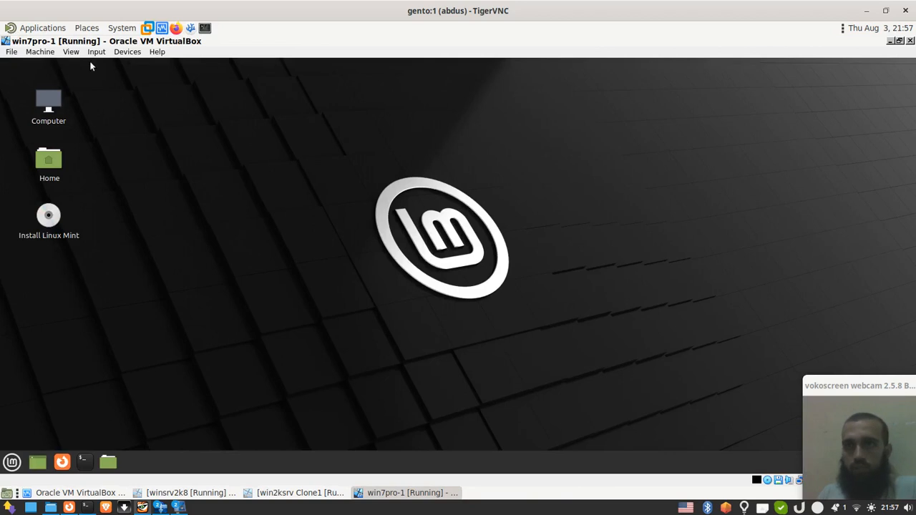
{"action": "left_click", "coordinate": [89, 52]}
{"action": "left_click", "coordinate": [80, 63]}
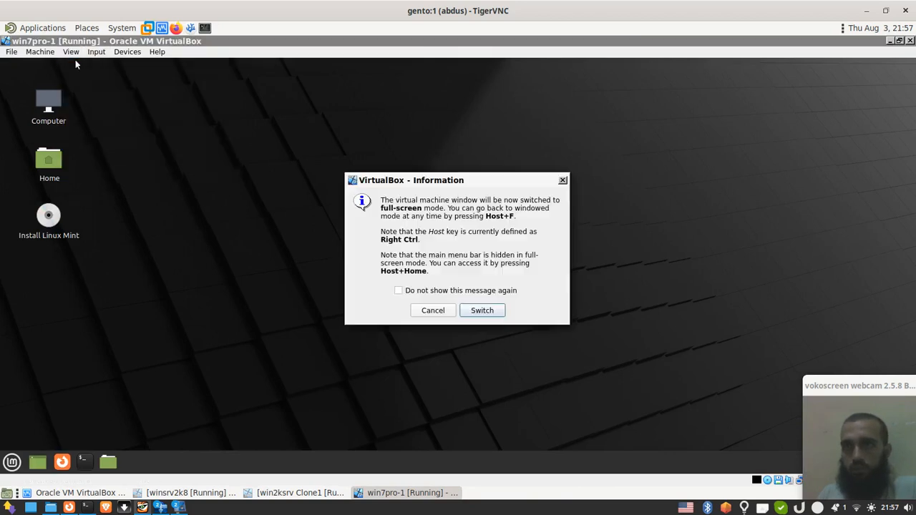
{"action": "left_click", "coordinate": [481, 310]}
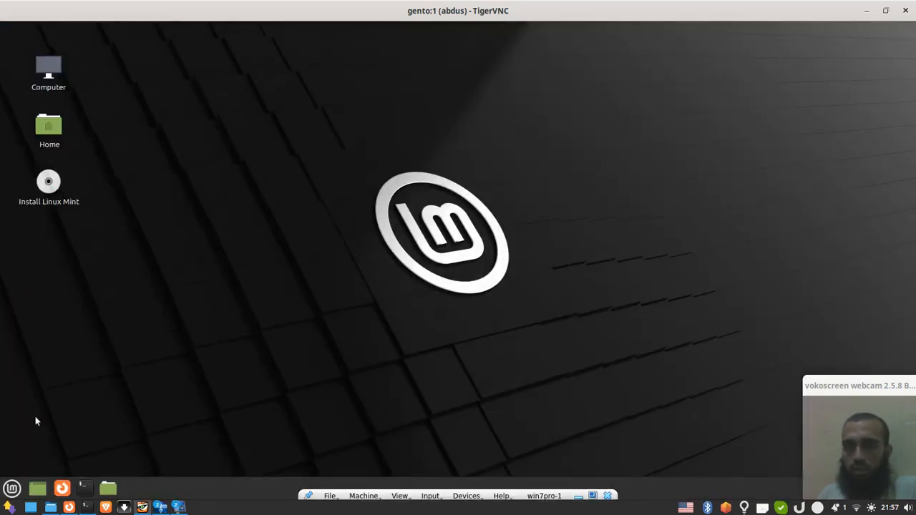
Step: Launch GParted from the Linux Mint administration tools
{"action": "left_click", "coordinate": [13, 489]}
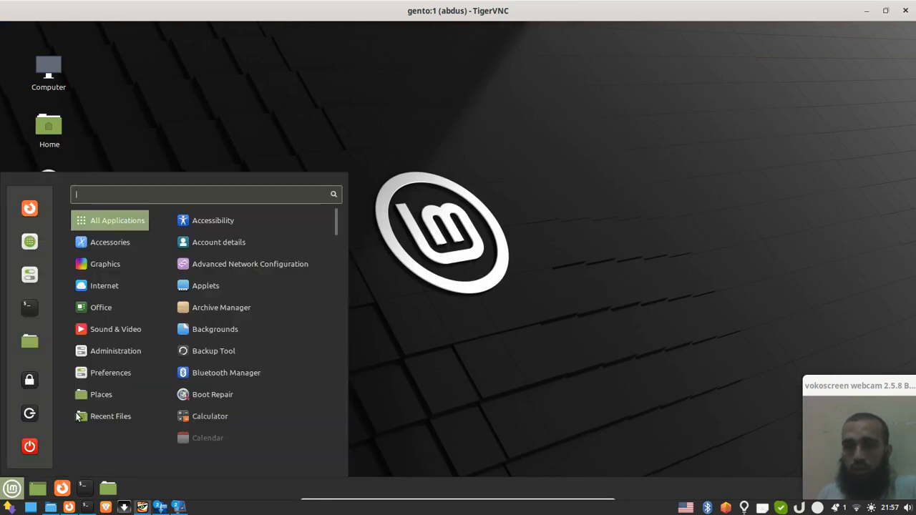
{"action": "mouse_move", "coordinate": [113, 353]}
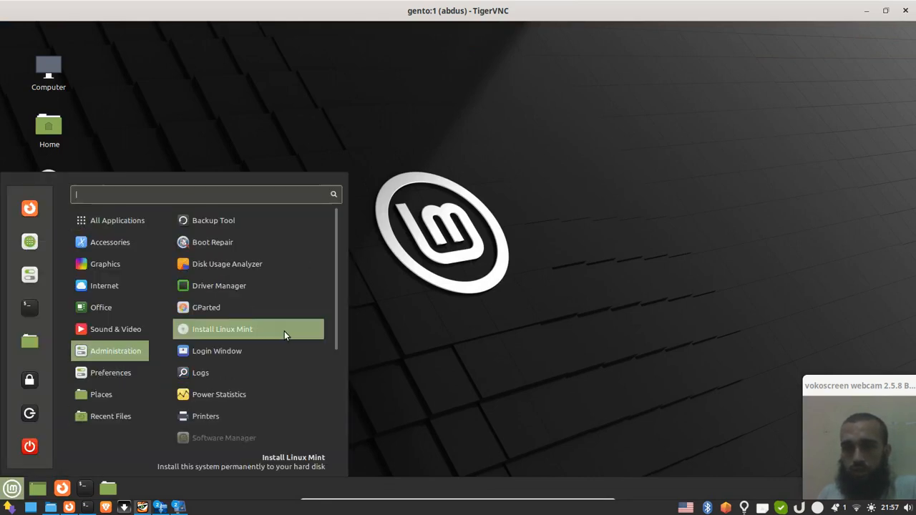
{"action": "scroll", "coordinate": [284, 331], "scroll_direction": "down", "scroll_amount": 1}
{"action": "left_click", "coordinate": [222, 243]}
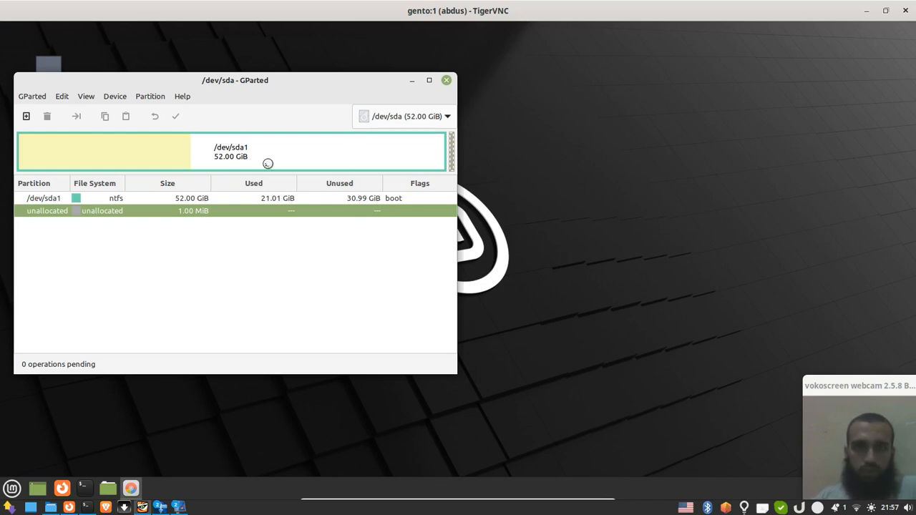
Step: Shrink the /dev/sda1 NTFS partition to about 26943 MiB, leaving about 26304 MiB of free space following it
{"action": "left_click", "coordinate": [320, 147]}
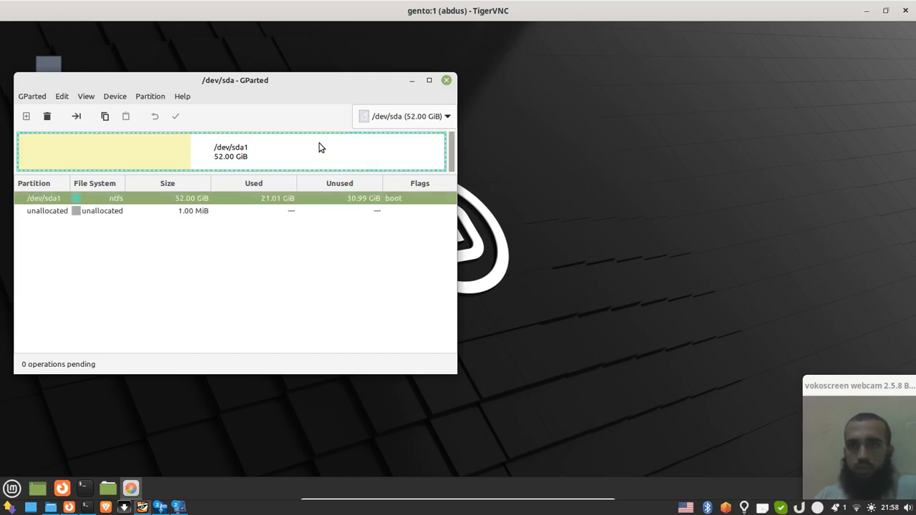
{"action": "right_click", "coordinate": [320, 147]}
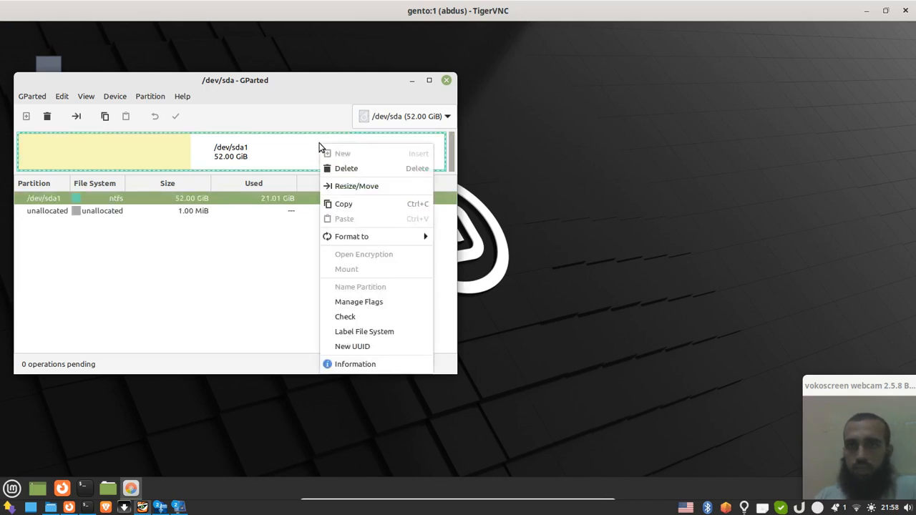
{"action": "left_click", "coordinate": [380, 189]}
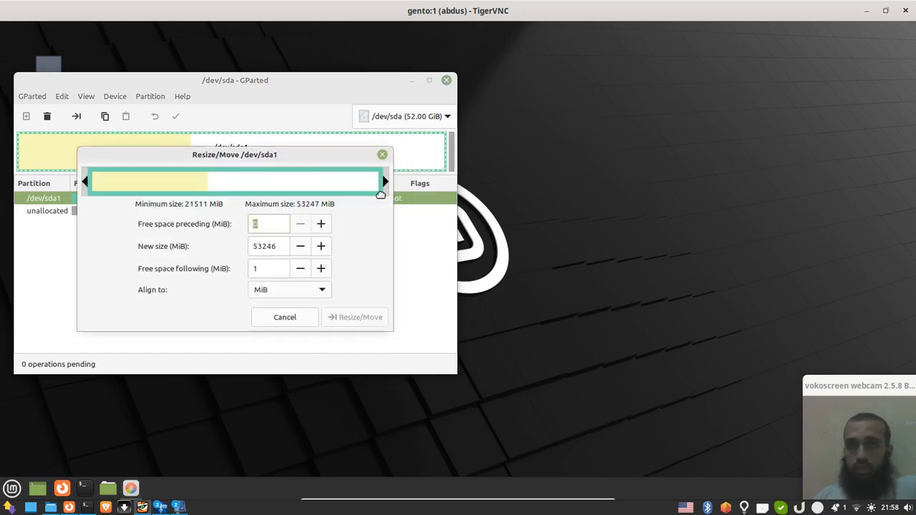
{"action": "left_click_drag", "start_coordinate": [383, 182], "coordinate": [347, 184]}
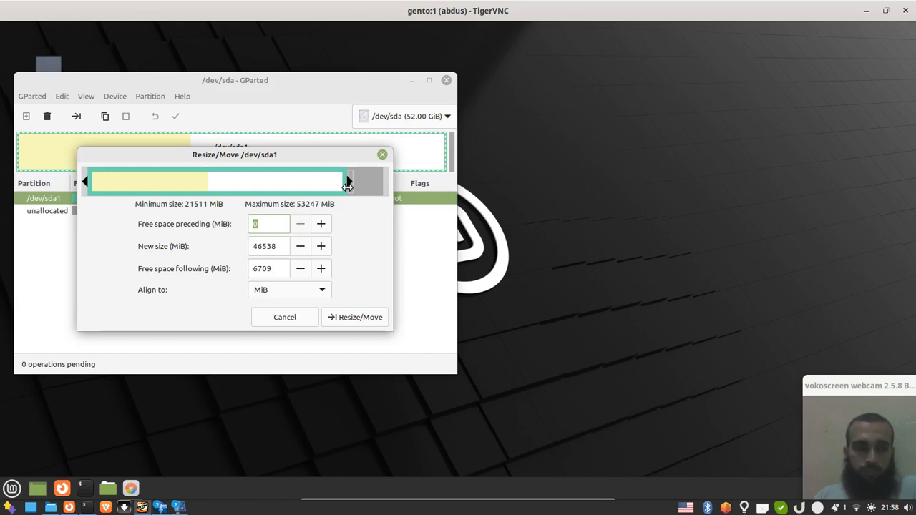
{"action": "left_click_drag", "start_coordinate": [347, 183], "coordinate": [242, 184]}
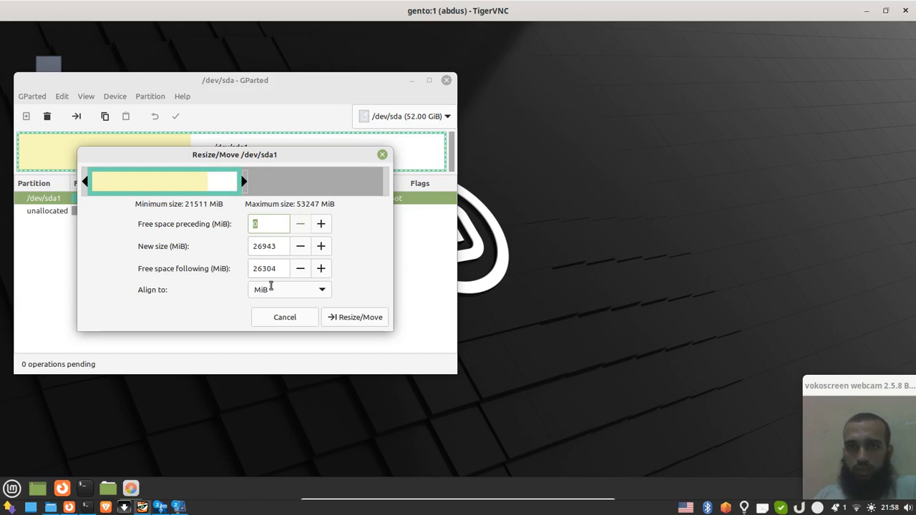
{"action": "left_click", "coordinate": [337, 320]}
Step: Create a new primary partition with the ntfs file system filling the 26304 MiB of unallocated space
{"action": "right_click", "coordinate": [323, 152]}
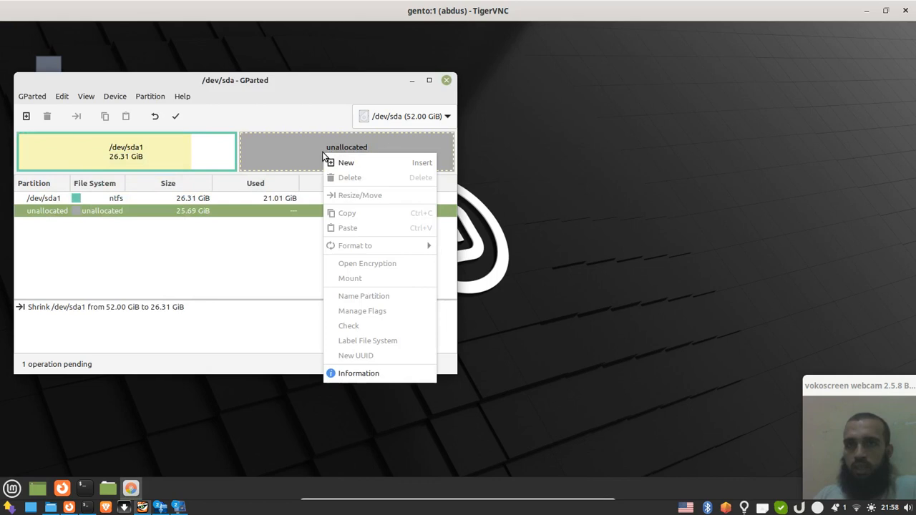
{"action": "left_click", "coordinate": [370, 164]}
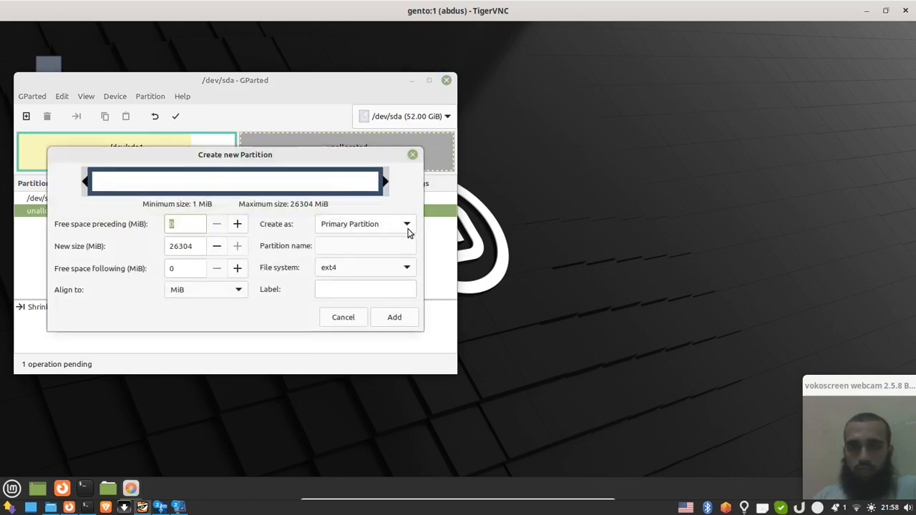
{"action": "left_click", "coordinate": [399, 269]}
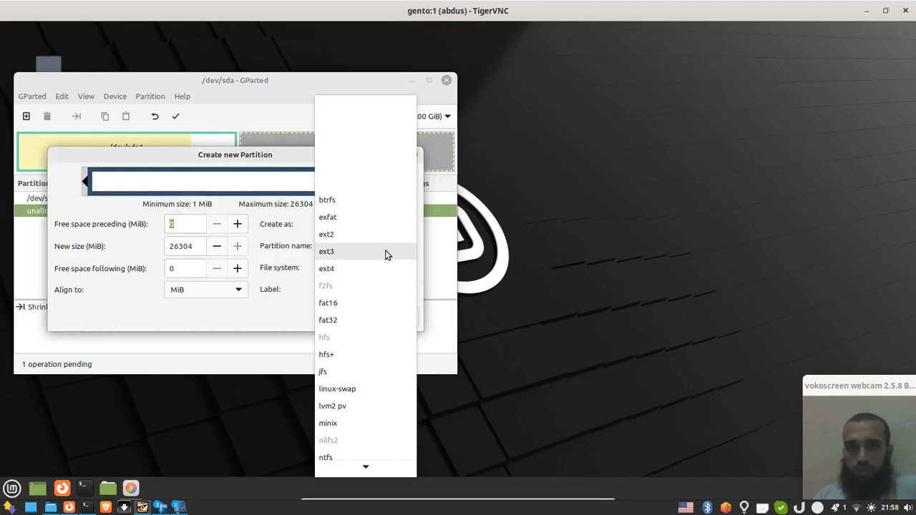
{"action": "scroll", "coordinate": [329, 352], "scroll_direction": "down", "scroll_amount": 1}
{"action": "left_click", "coordinate": [325, 439]}
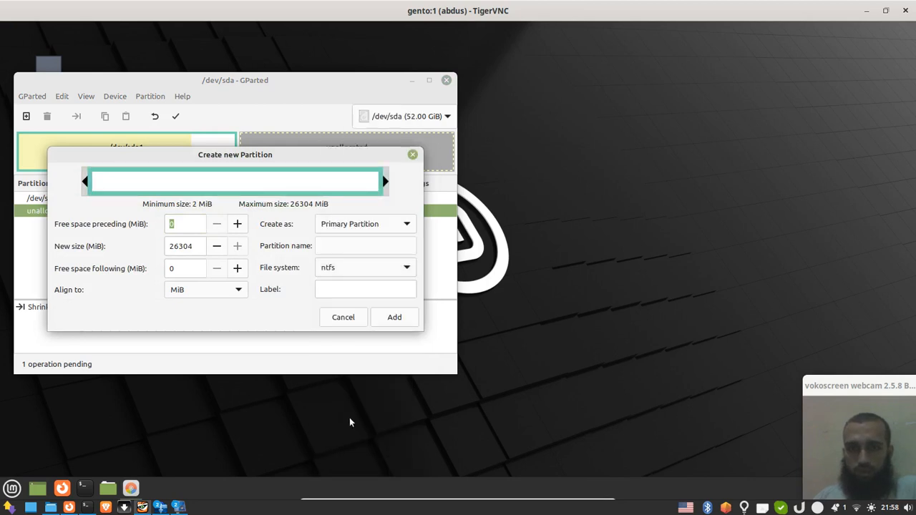
{"action": "left_click", "coordinate": [381, 319]}
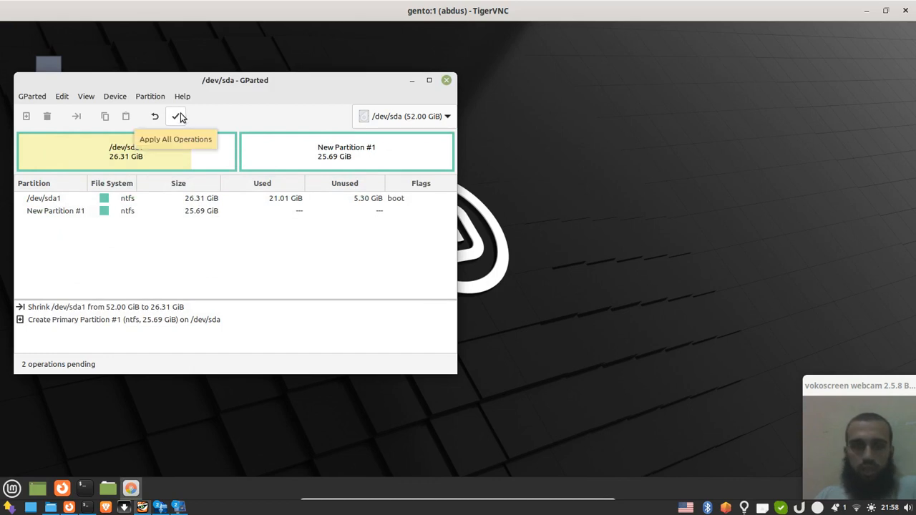
Step: Apply all pending partition operations to /dev/sda and expand the progress details
{"action": "left_click", "coordinate": [177, 117]}
{"action": "left_click", "coordinate": [367, 275]}
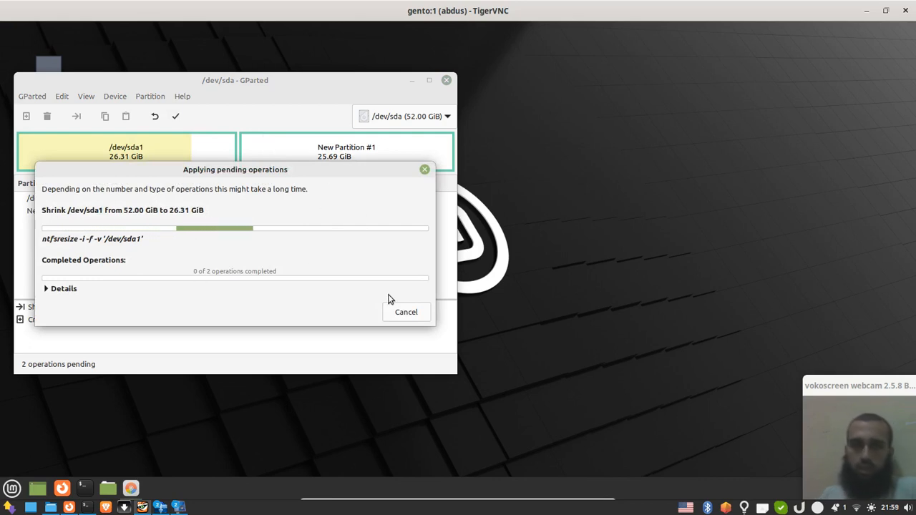
{"action": "left_click", "coordinate": [44, 285]}
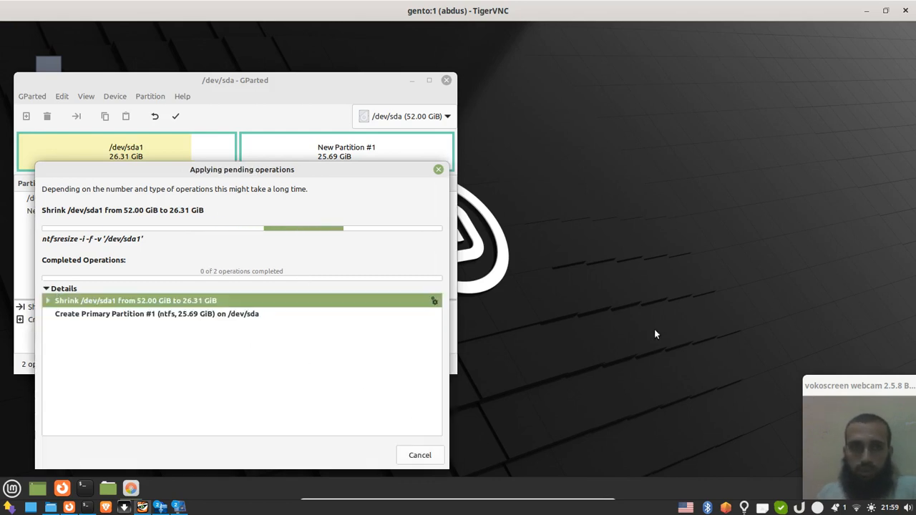
{"action": "right_click", "coordinate": [818, 507]}
{"action": "left_click", "coordinate": [846, 447]}
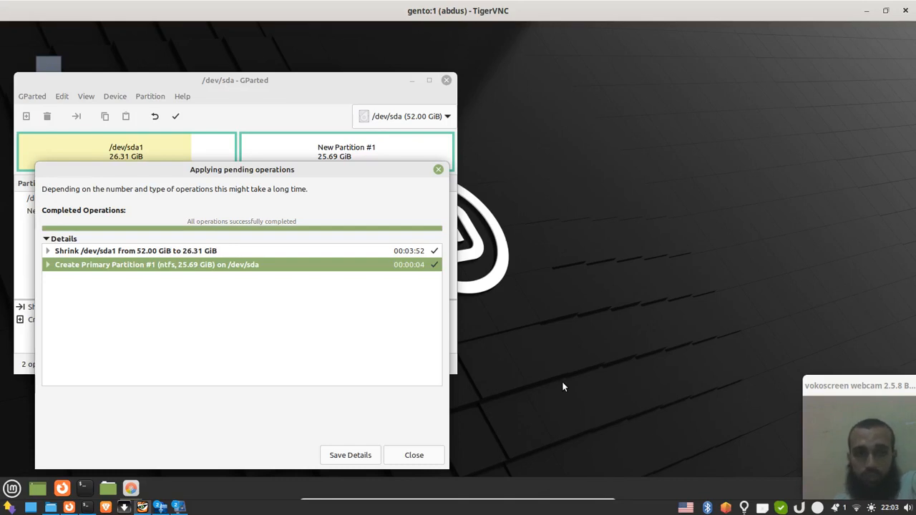
Step: Close the completed operations and GParted, and open the new 28 GB volume in the file manager
{"action": "left_click", "coordinate": [407, 460]}
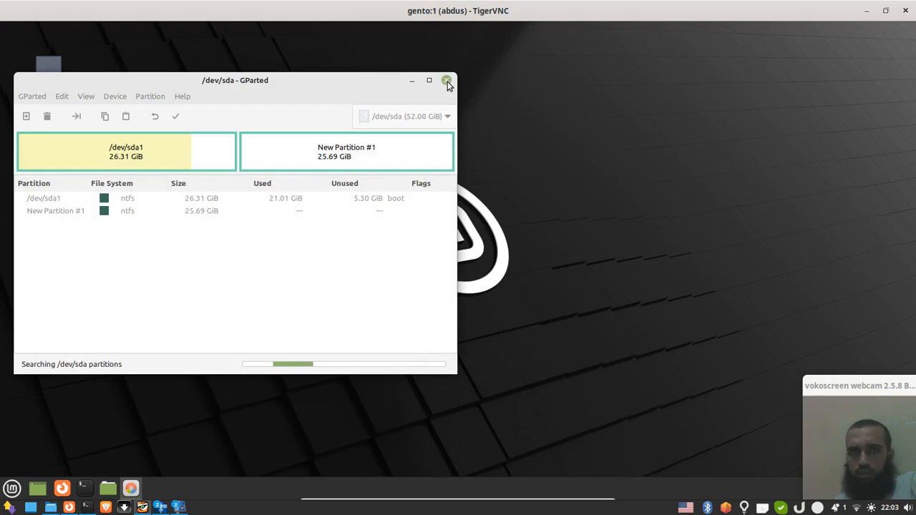
{"action": "left_click", "coordinate": [445, 81]}
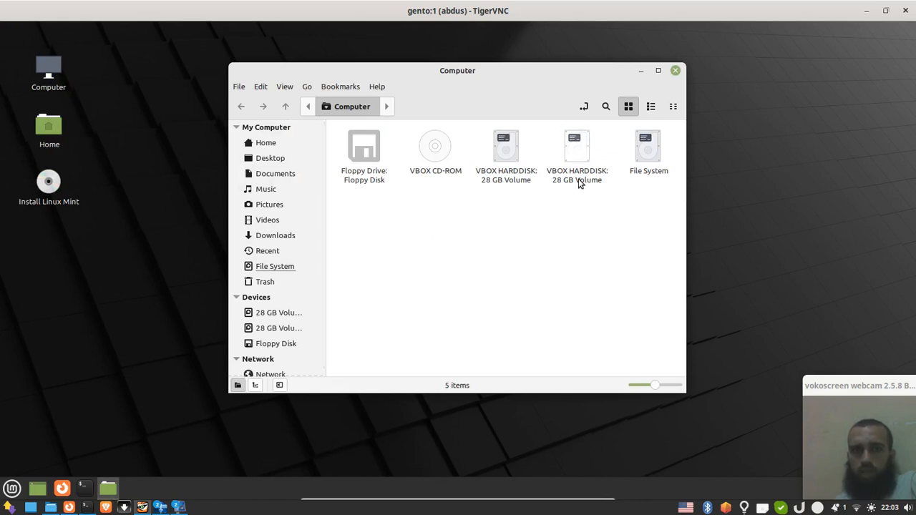
{"action": "left_click", "coordinate": [484, 181]}
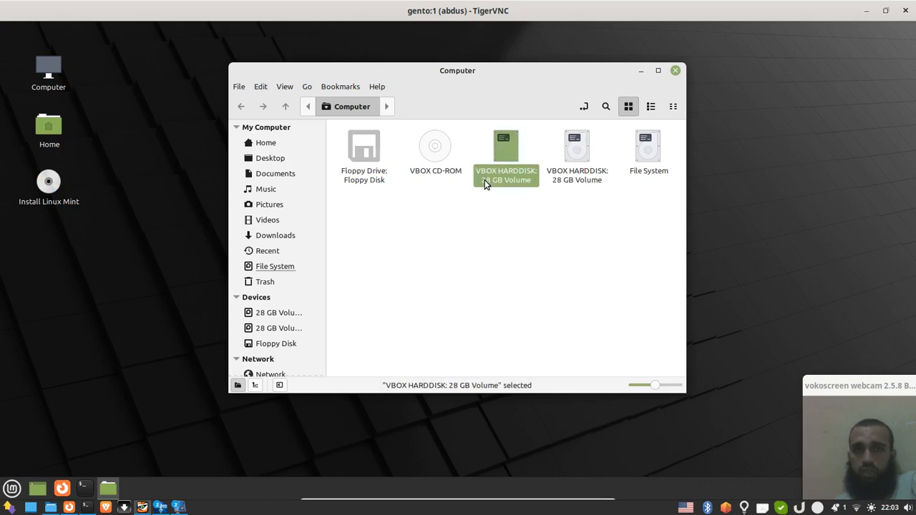
{"action": "double_click", "coordinate": [485, 179]}
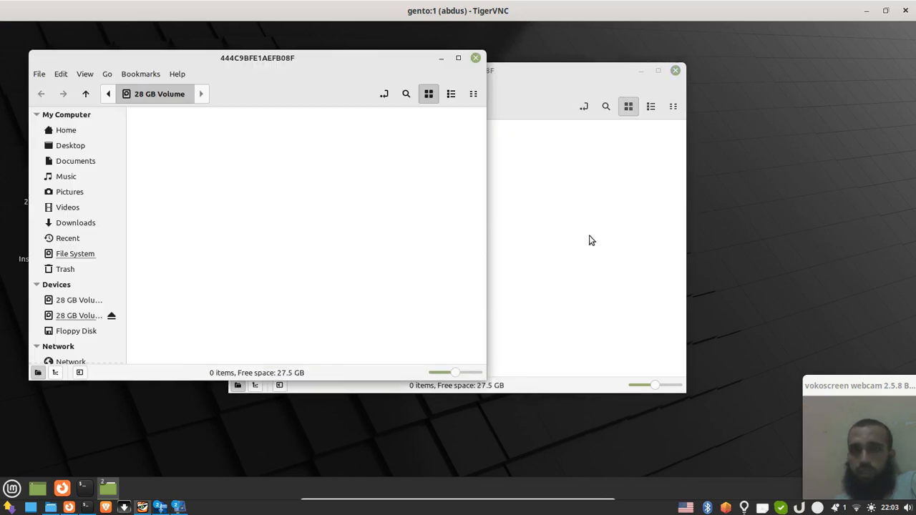
Step: Copy the Documents and Settings folder from the Windows volume into the root of the new empty 28 GB volume
{"action": "left_click", "coordinate": [84, 306]}
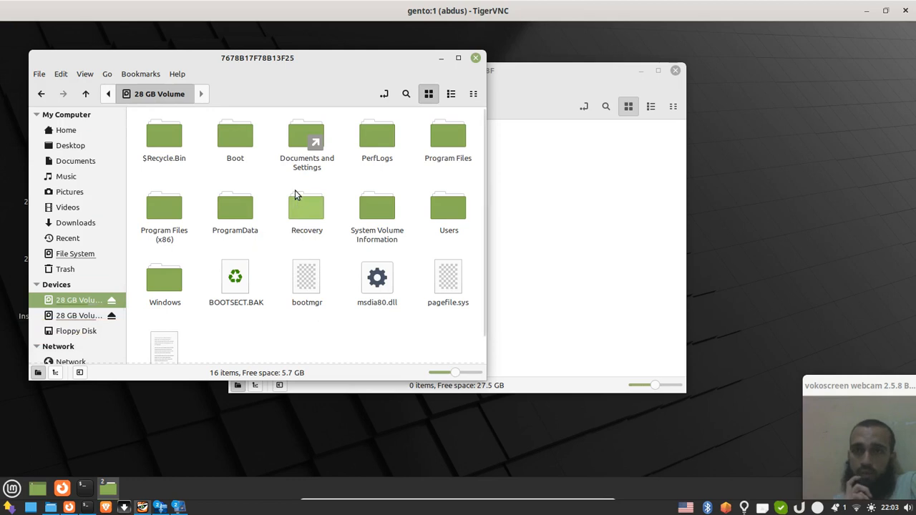
{"action": "double_click", "coordinate": [303, 160]}
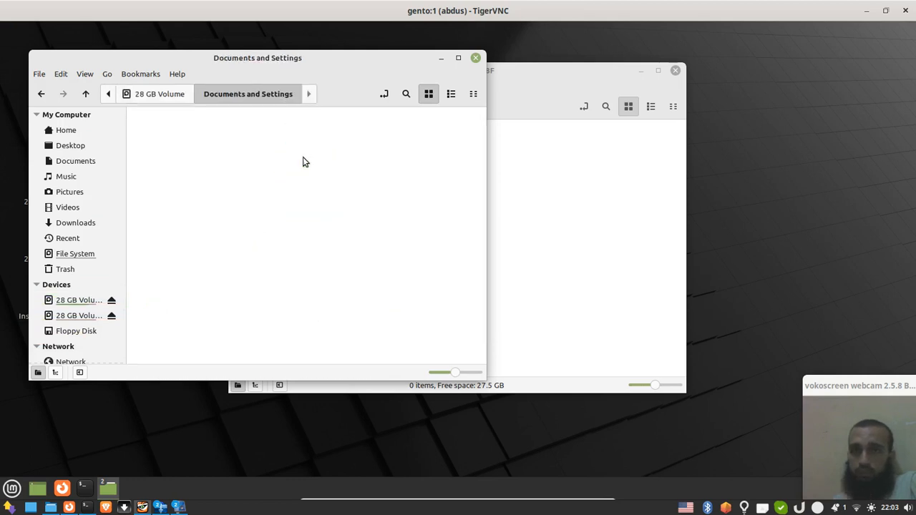
{"action": "left_click", "coordinate": [41, 93]}
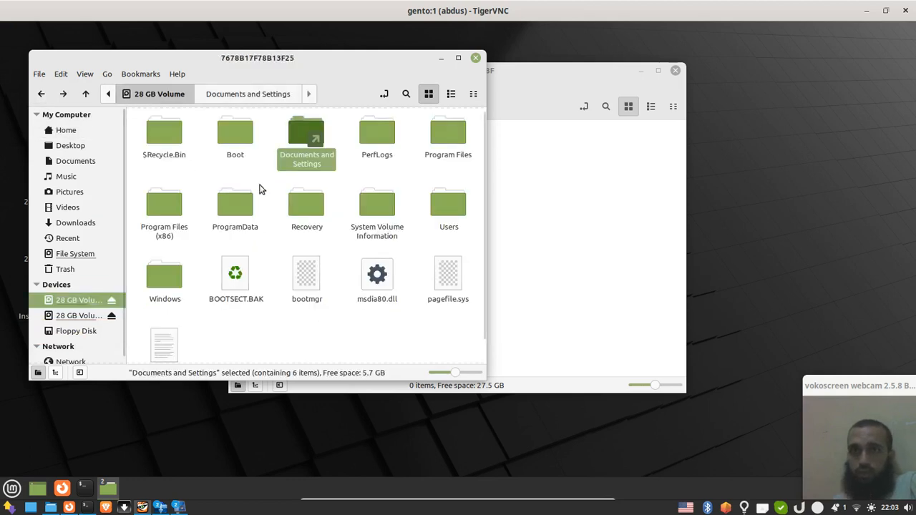
{"action": "right_click", "coordinate": [293, 166]}
{"action": "left_click", "coordinate": [317, 253]}
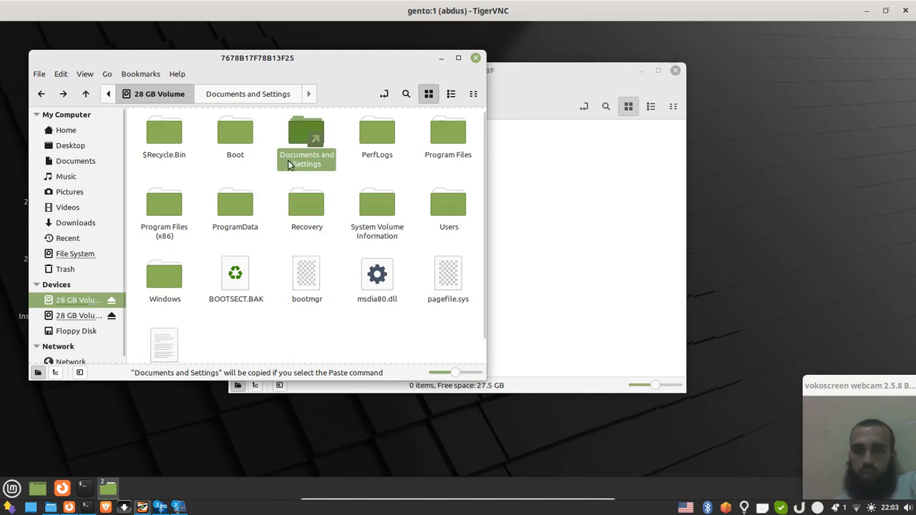
{"action": "left_click", "coordinate": [99, 319]}
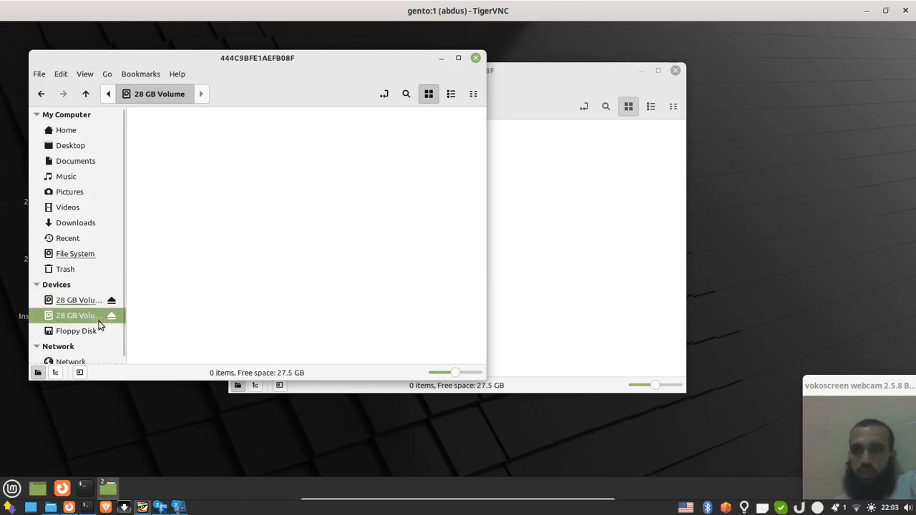
{"action": "right_click", "coordinate": [287, 276]}
{"action": "left_click", "coordinate": [339, 394]}
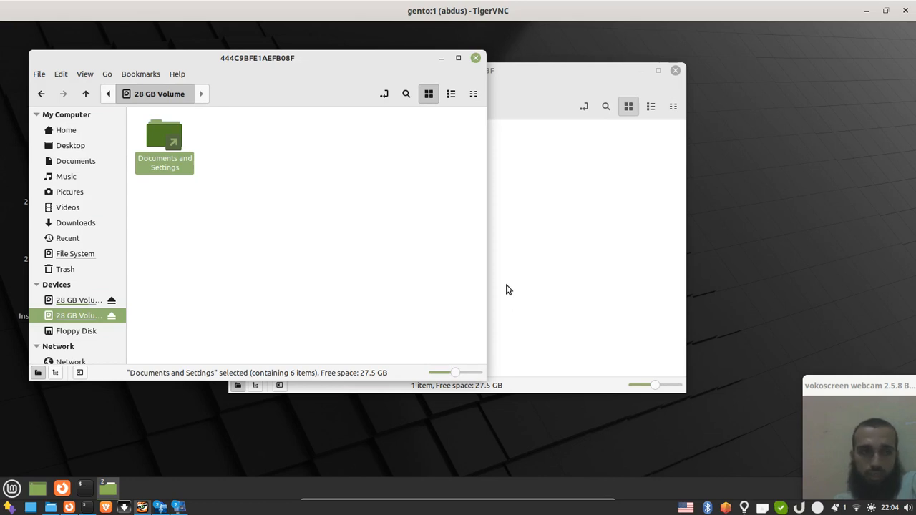
{"action": "left_click", "coordinate": [348, 202]}
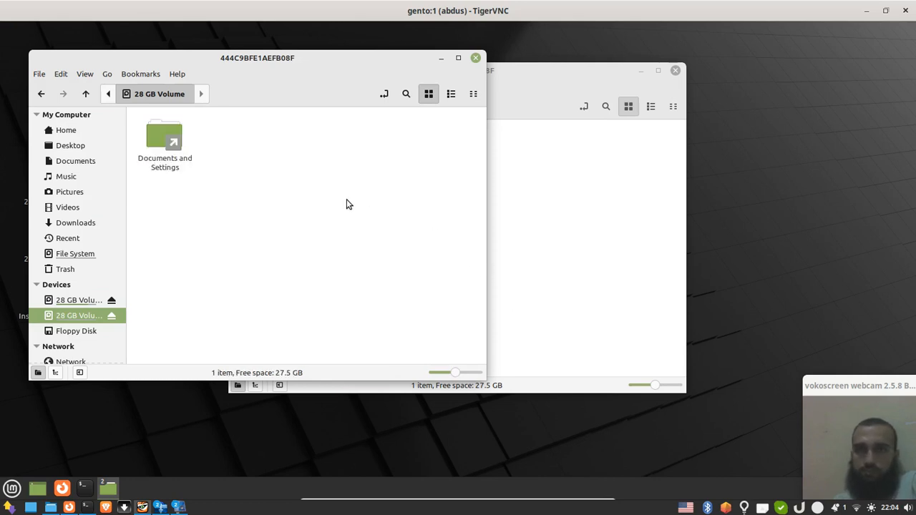
Step: Check the properties and contents of the pasted Documents and Settings folder on the new volume
{"action": "left_click", "coordinate": [93, 301]}
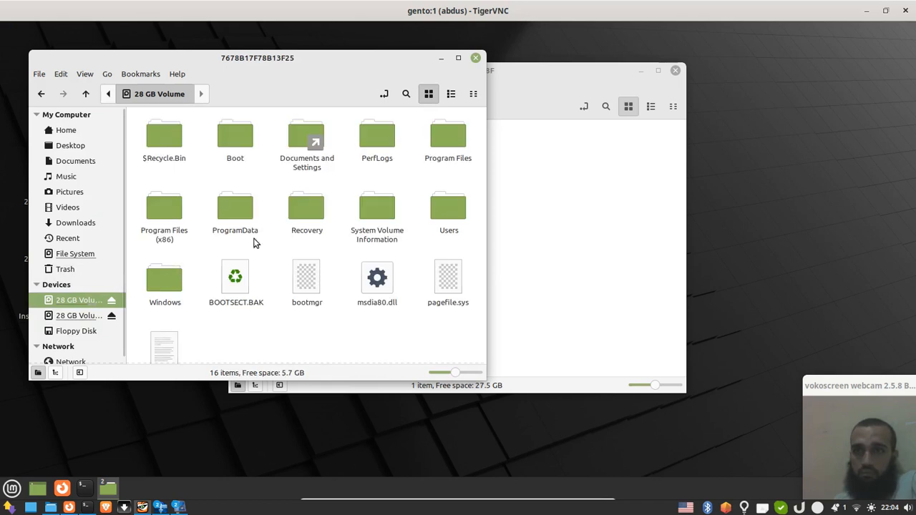
{"action": "left_click", "coordinate": [79, 316]}
{"action": "left_click", "coordinate": [176, 156]}
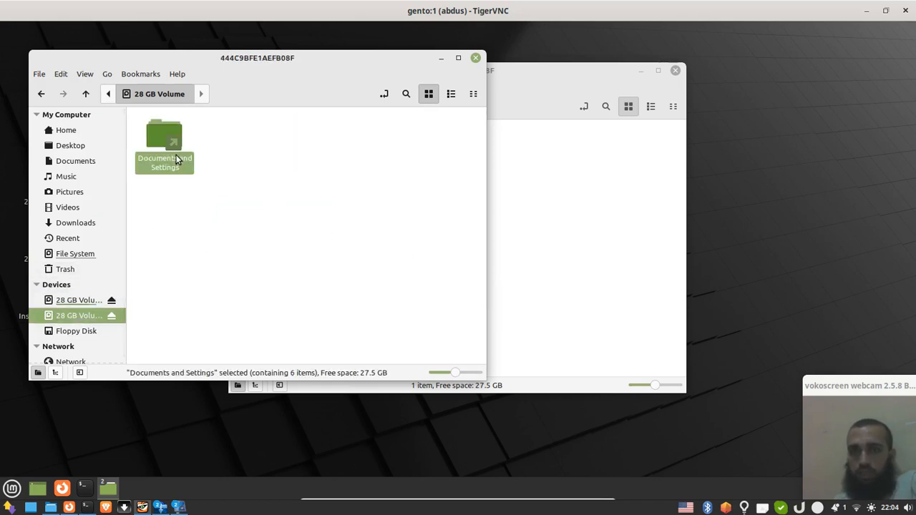
{"action": "right_click", "coordinate": [176, 155]}
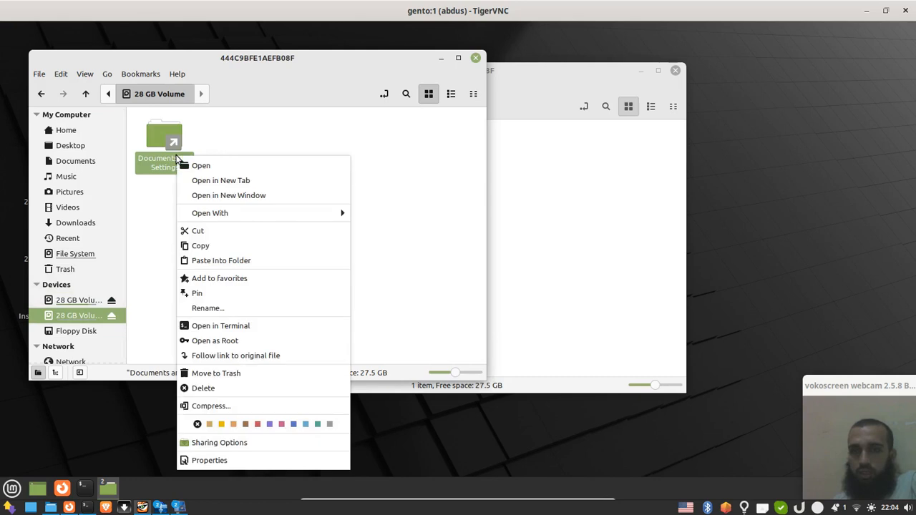
{"action": "left_click", "coordinate": [266, 462]}
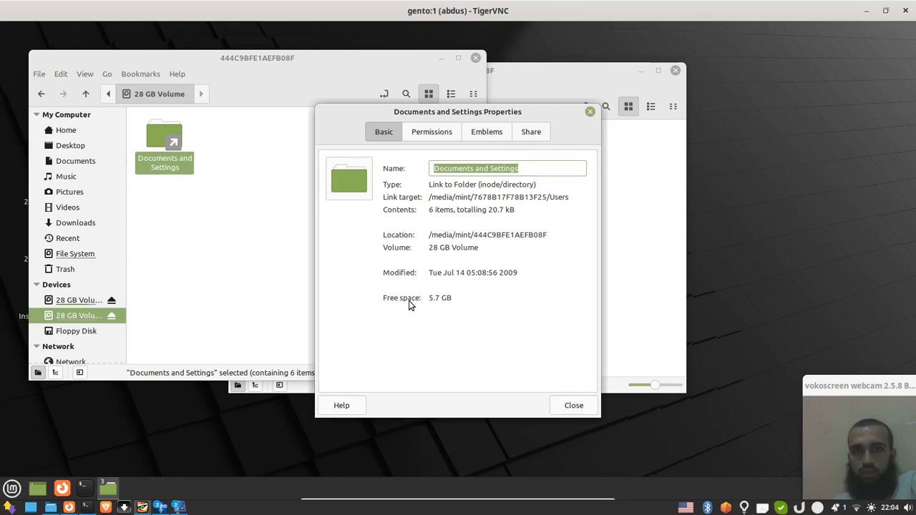
{"action": "left_click", "coordinate": [589, 111]}
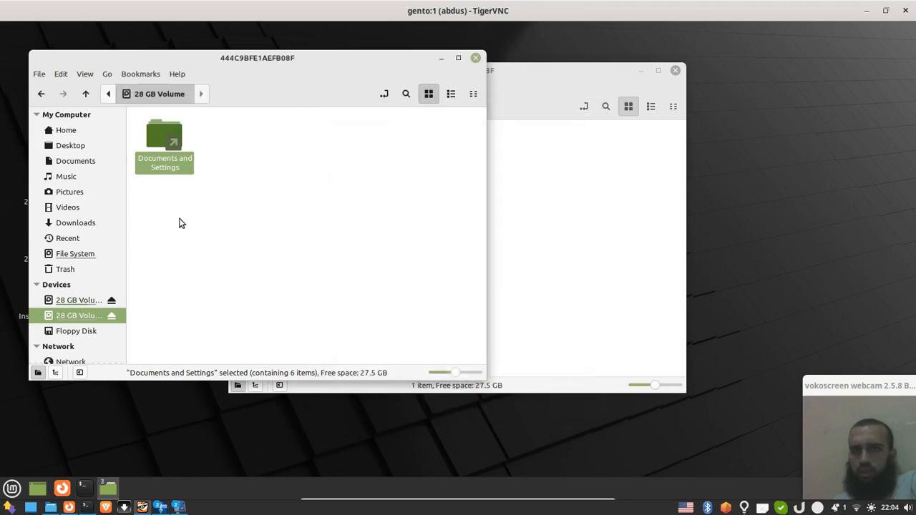
{"action": "double_click", "coordinate": [172, 168]}
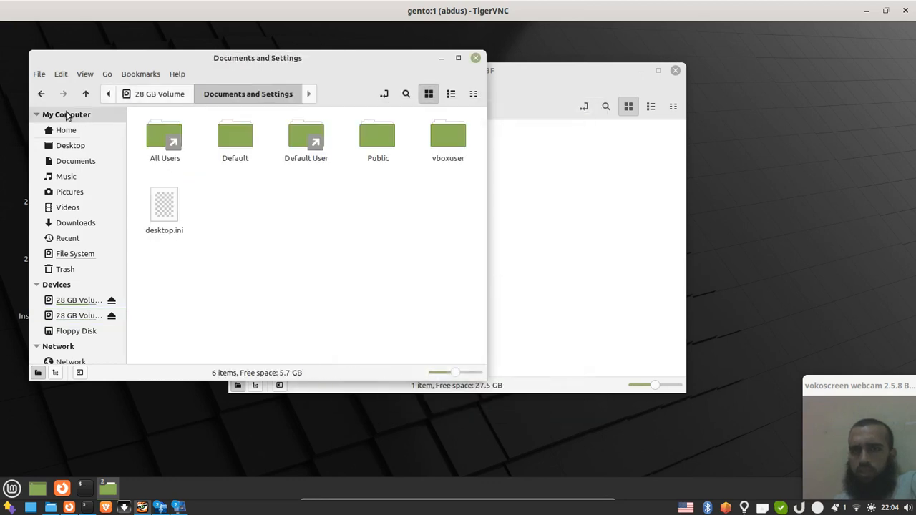
Step: Check the properties of the original Documents and Settings folder on the Windows volume
{"action": "left_click", "coordinate": [79, 316]}
{"action": "left_click", "coordinate": [84, 299]}
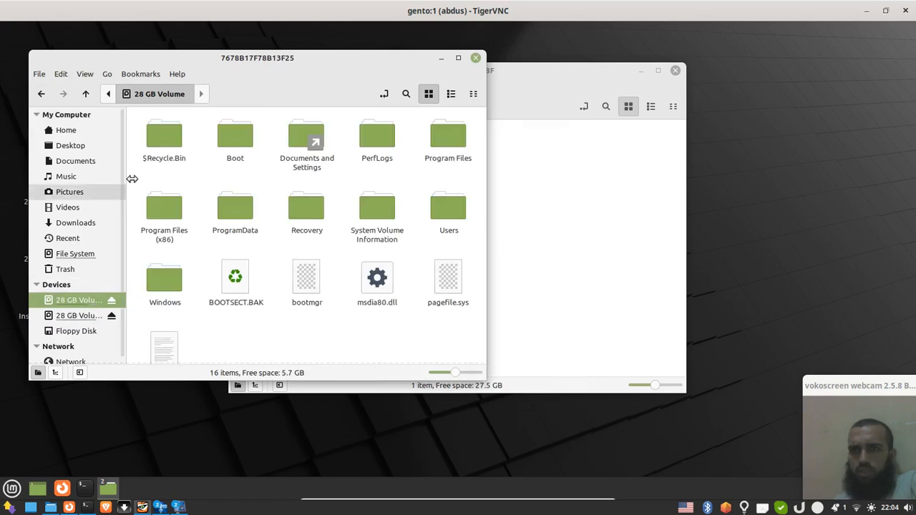
{"action": "left_click", "coordinate": [317, 174]}
{"action": "right_click", "coordinate": [317, 172]}
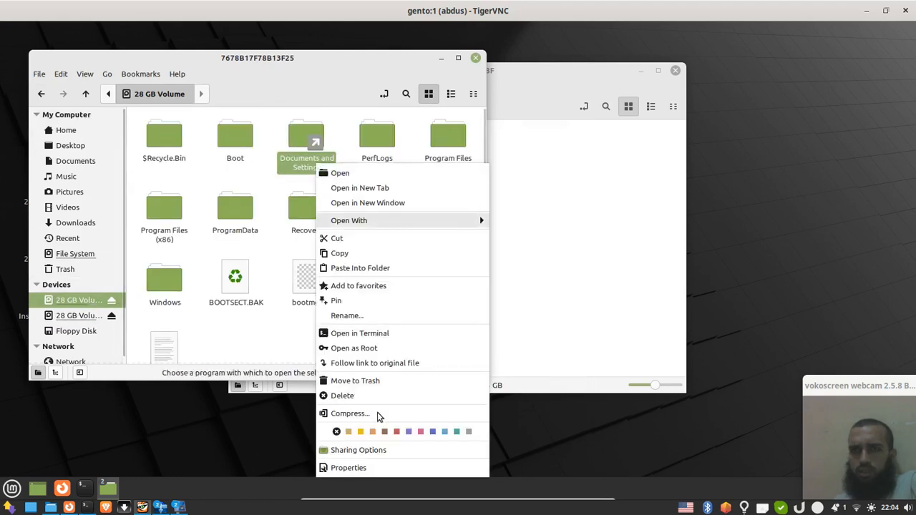
{"action": "left_click", "coordinate": [393, 468]}
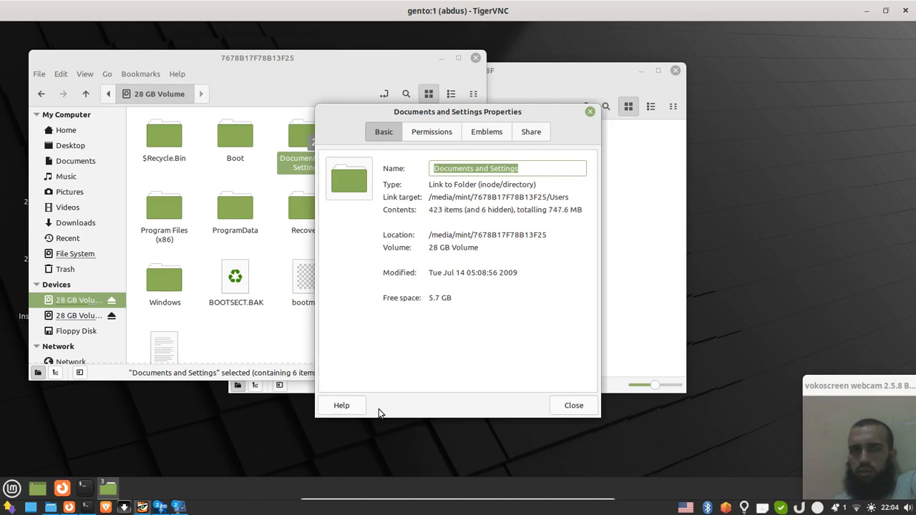
{"action": "left_click", "coordinate": [571, 405]}
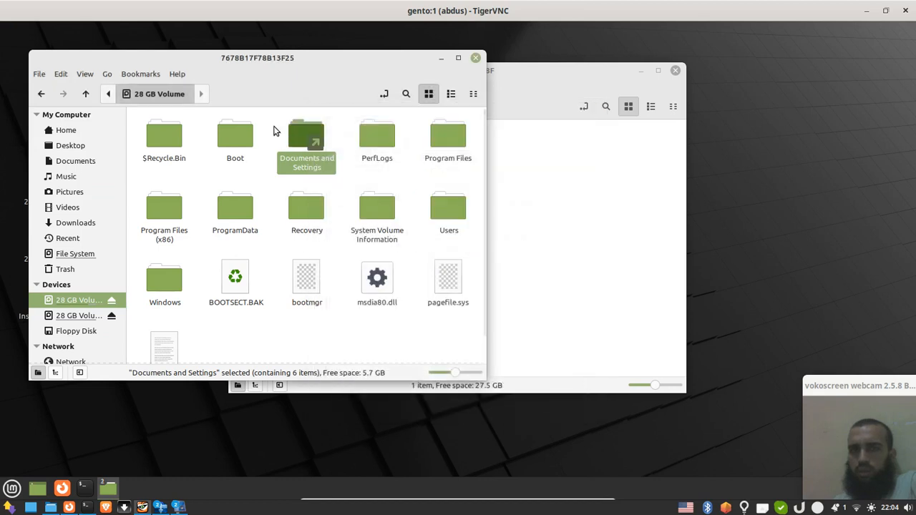
Step: Open Documents and Settings on the Windows volume and check the properties of its vboxuser folder
{"action": "double_click", "coordinate": [316, 166]}
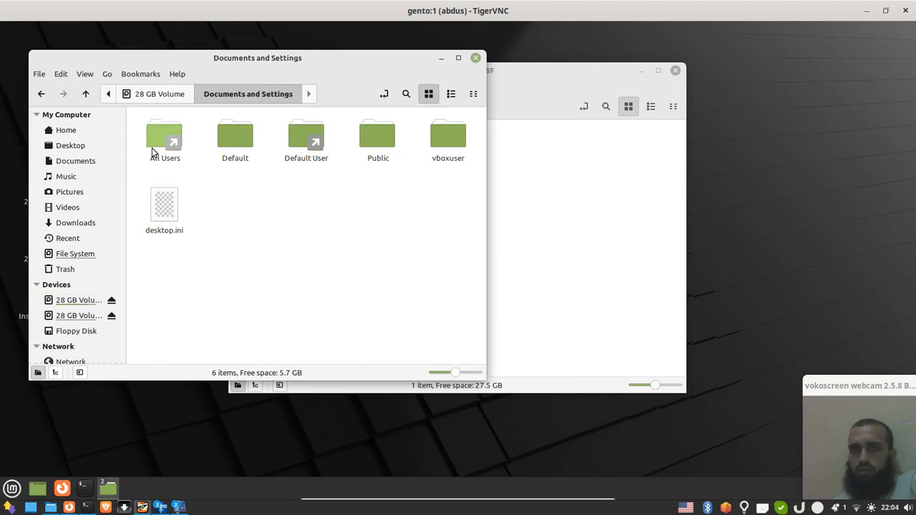
{"action": "right_click", "coordinate": [439, 157]}
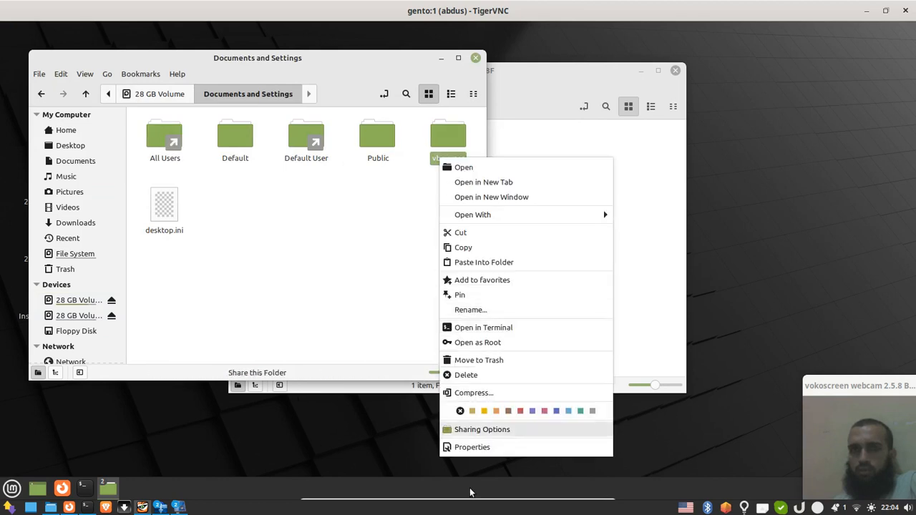
{"action": "left_click", "coordinate": [470, 447]}
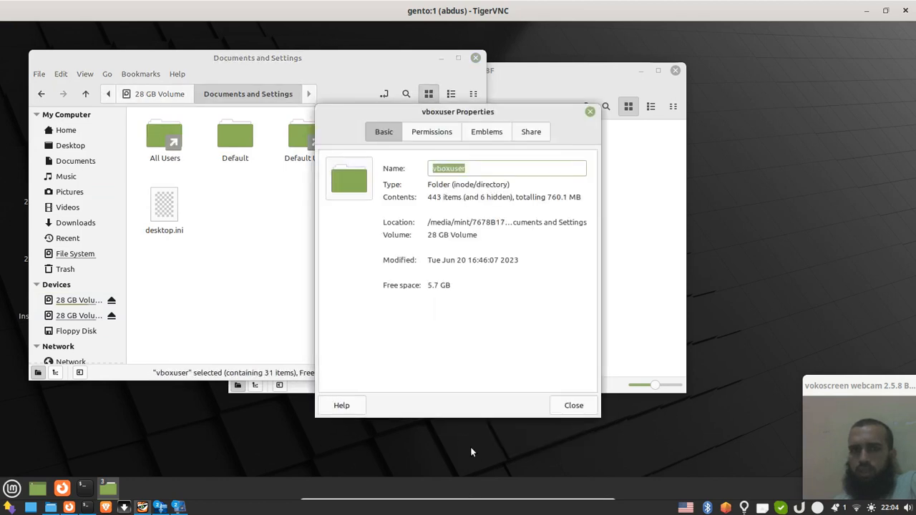
{"action": "left_click", "coordinate": [571, 405]}
Step: Copy the vboxuser folder from Documents and Settings into the root of the new 28 GB volume
{"action": "right_click", "coordinate": [446, 146]}
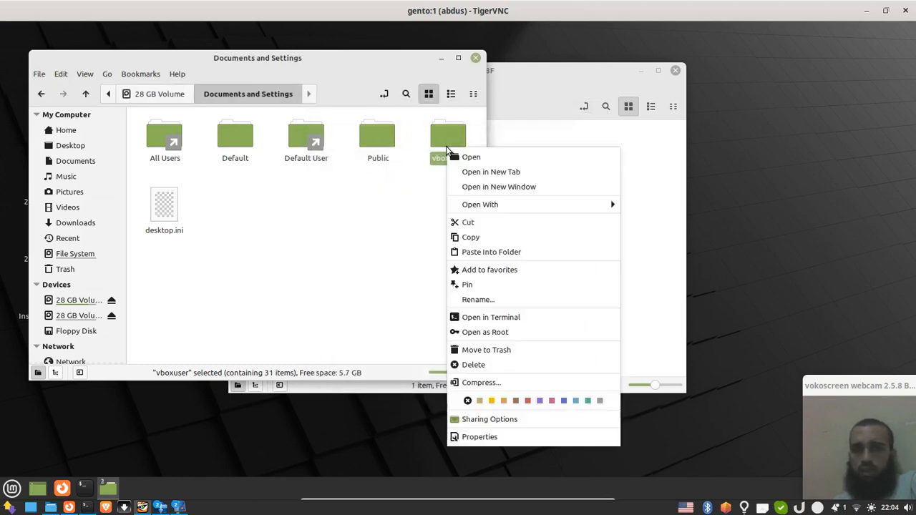
{"action": "left_click", "coordinate": [486, 237]}
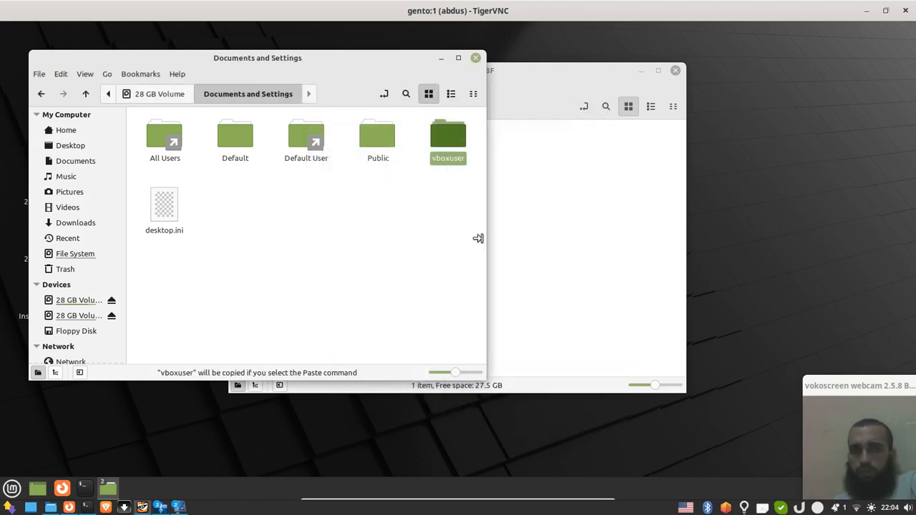
{"action": "left_click", "coordinate": [93, 315]}
{"action": "right_click", "coordinate": [295, 273]}
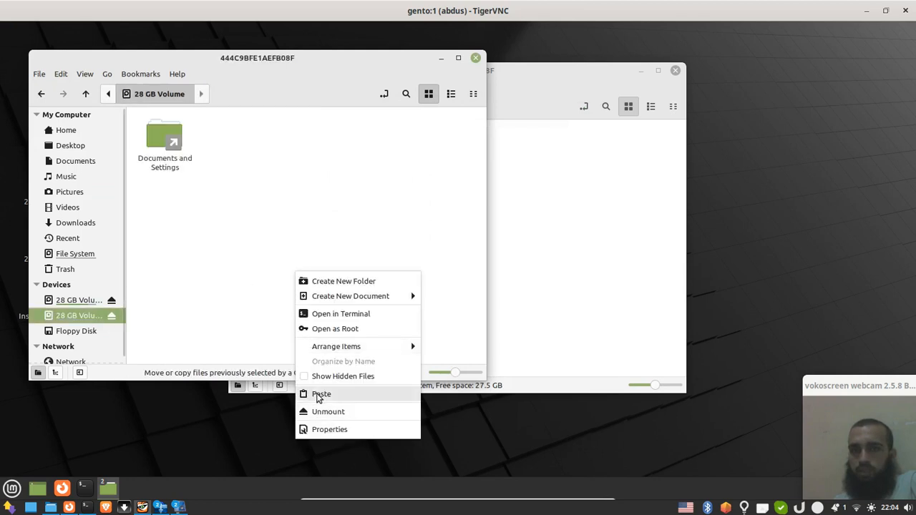
{"action": "left_click", "coordinate": [317, 395]}
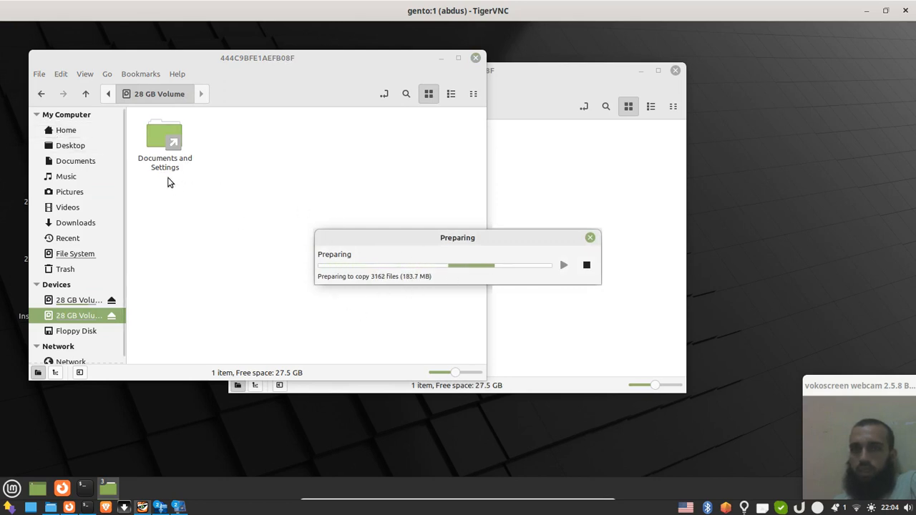
{"action": "left_click", "coordinate": [165, 171]}
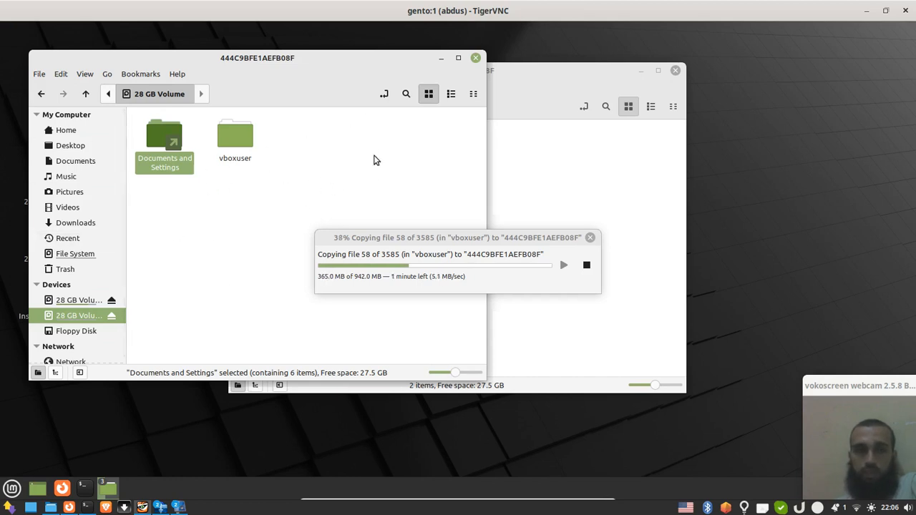
Step: Check the new 28 GB volume's properties for used and free space while the copy runs
{"action": "right_click", "coordinate": [343, 173]}
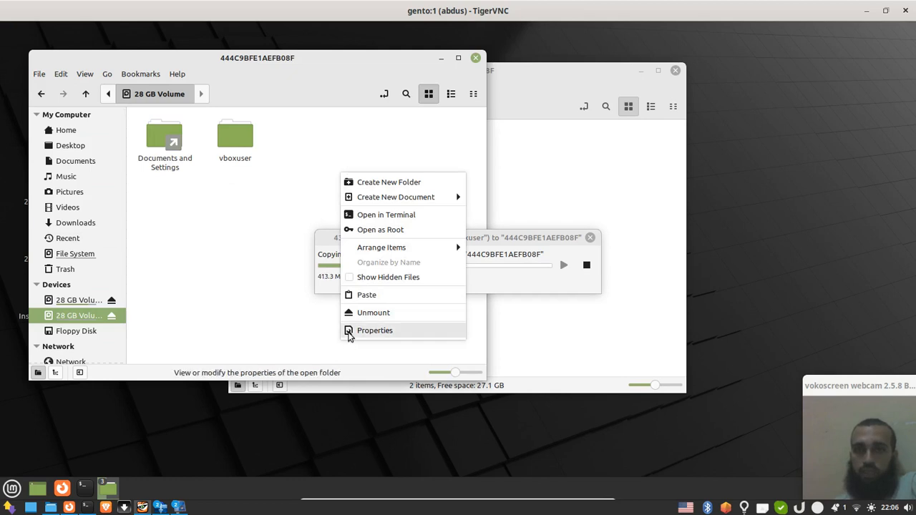
{"action": "left_click", "coordinate": [350, 331]}
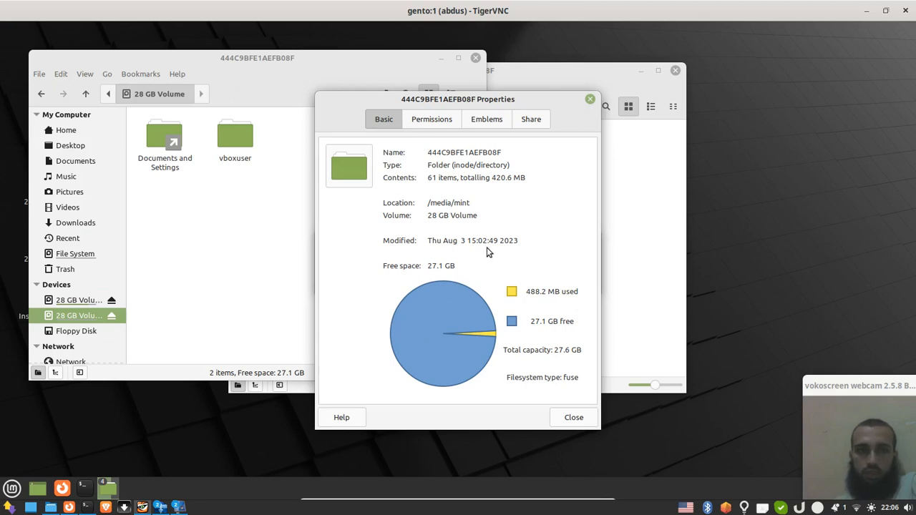
{"action": "left_click", "coordinate": [589, 99]}
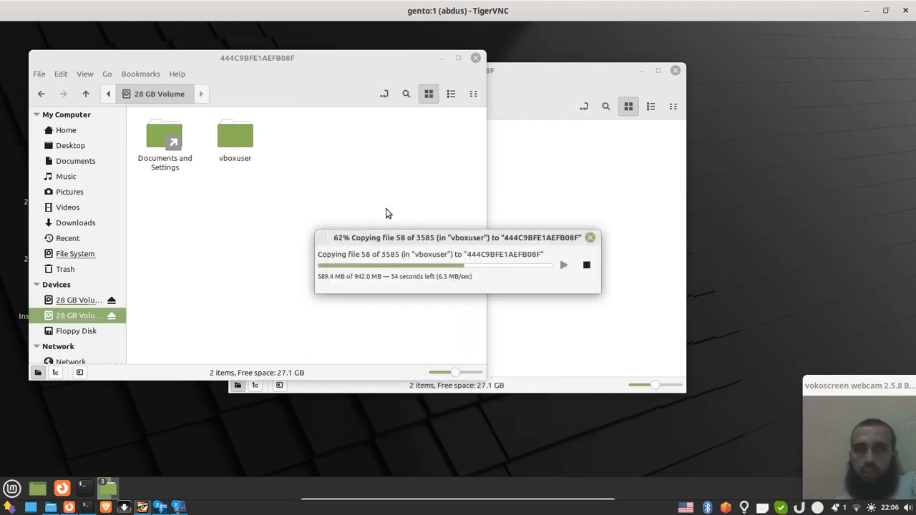